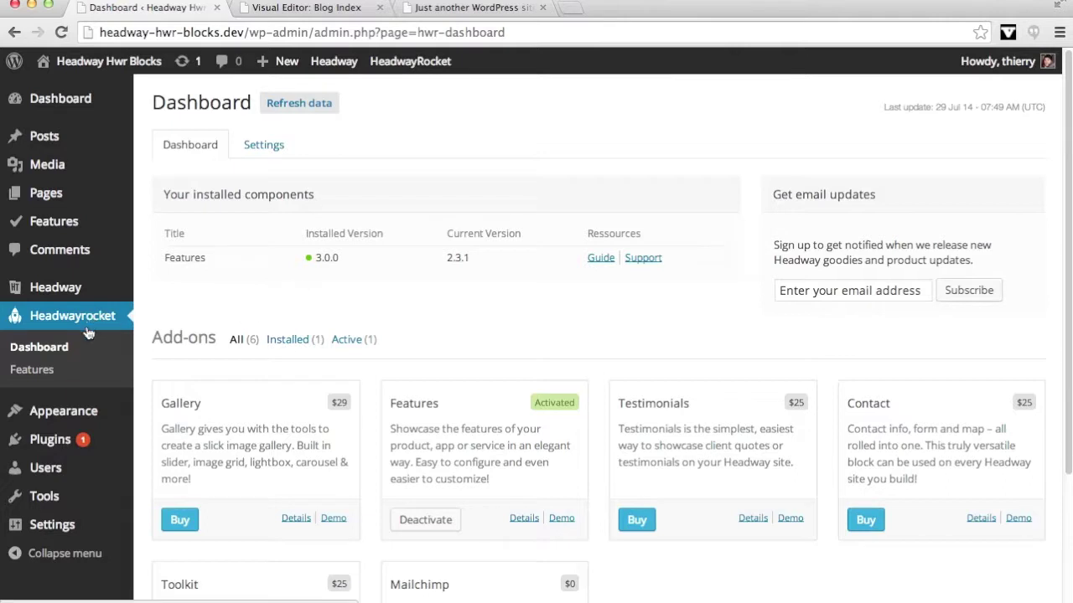
In HeadwayRocket Features settings, set Singular Name 'Case Studie' and Plural Name 'Case Studies', then save
left_click(48, 371)
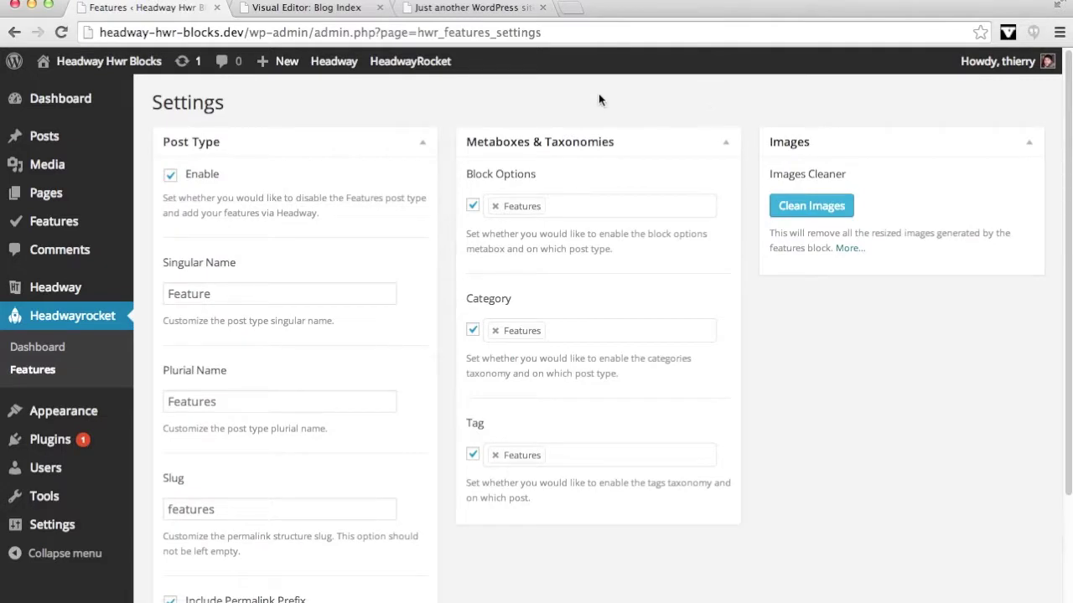
double_click(276, 293)
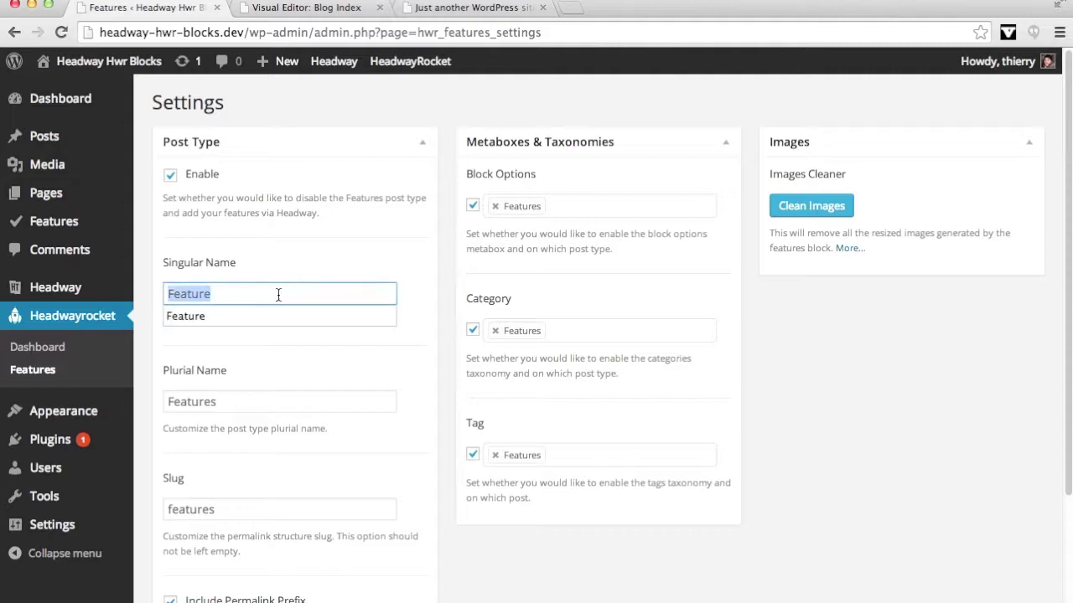
type("Case")
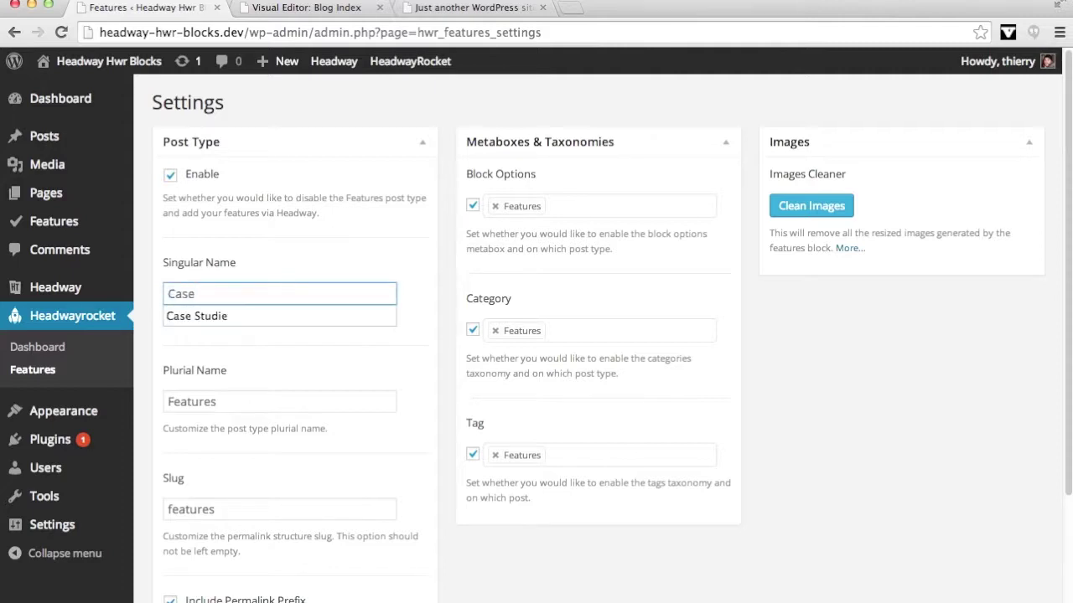
key("Down")
key("Tab")
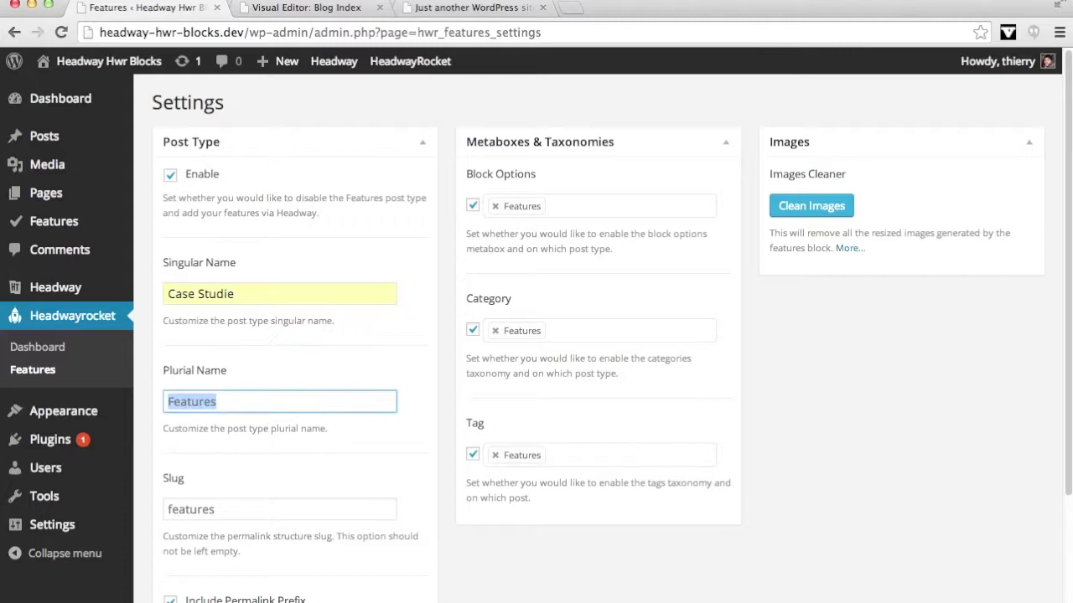
type("Ca")
key("Down")
key("Return")
scroll(270, 500, "down", 3)
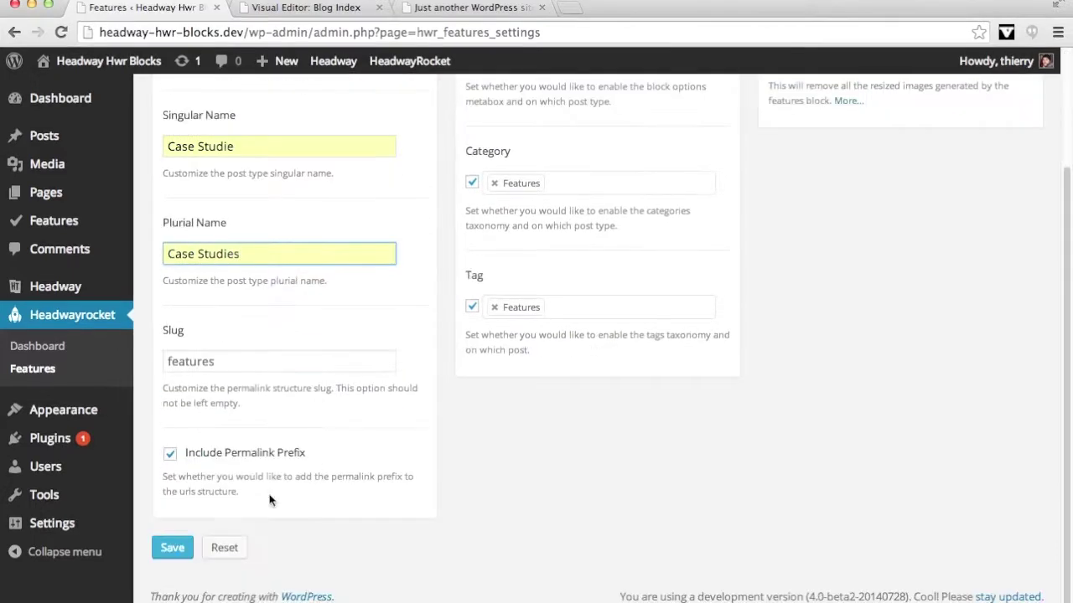
left_click(171, 547)
mouse_move(77, 233)
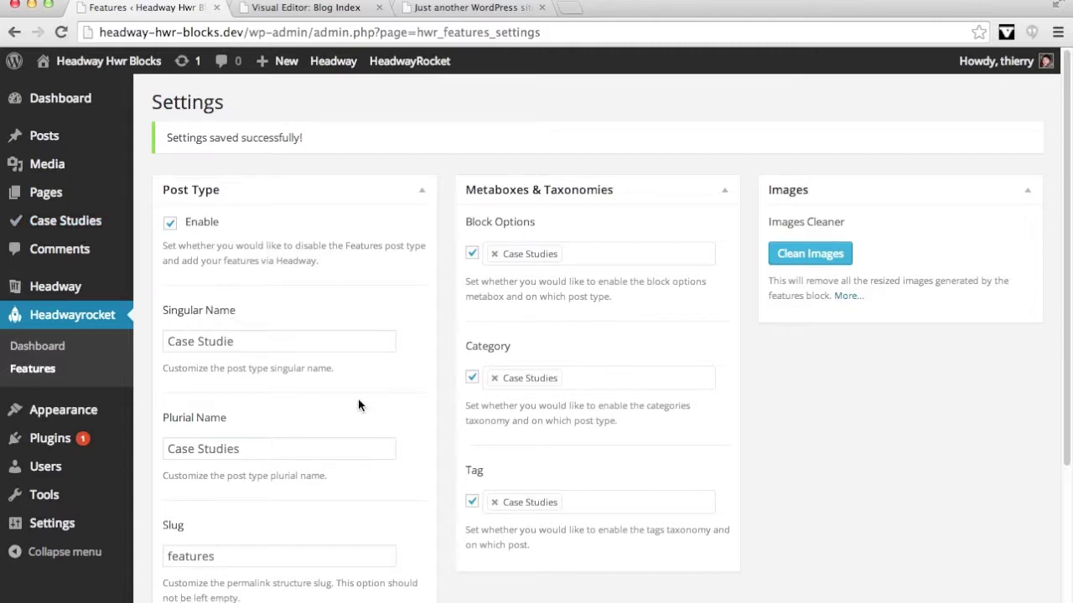
Check the Feature 1 page and its Headway options, then return to the Features settings
scroll(374, 419, "down", 3)
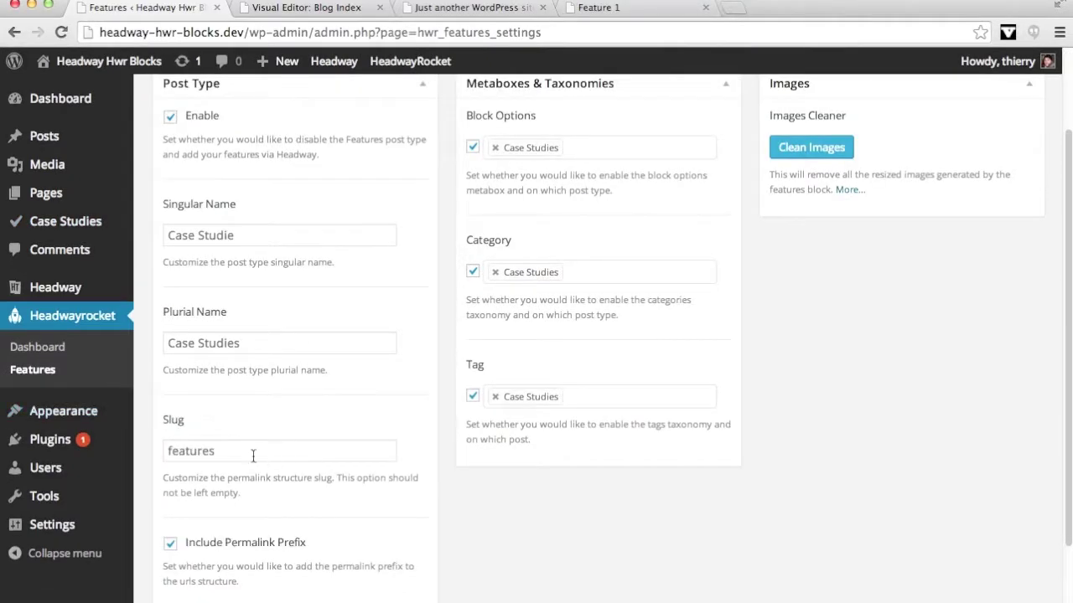
left_click(629, 7)
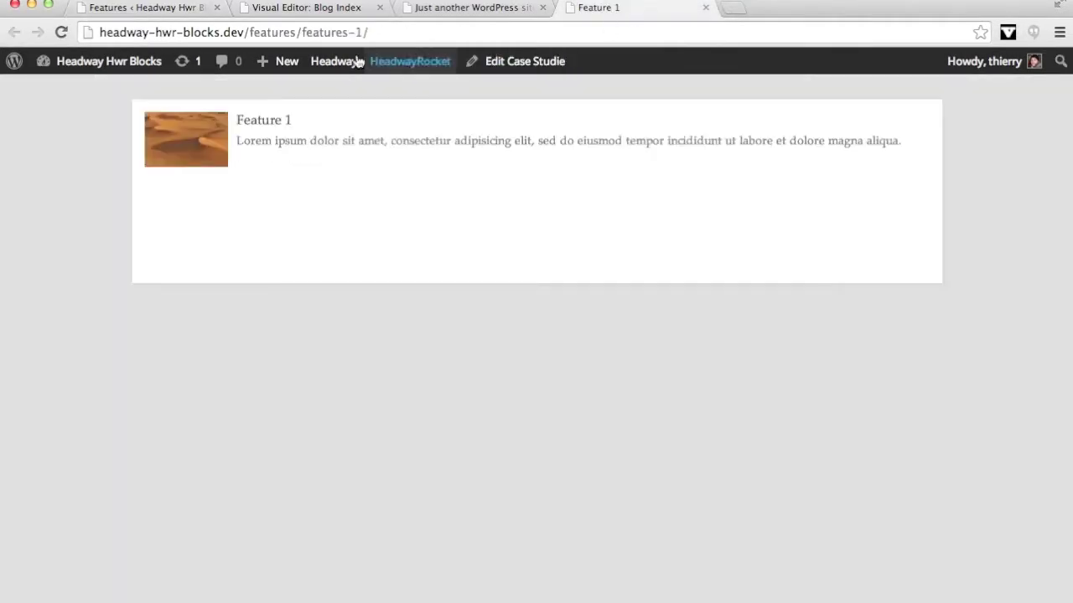
left_click(537, 32)
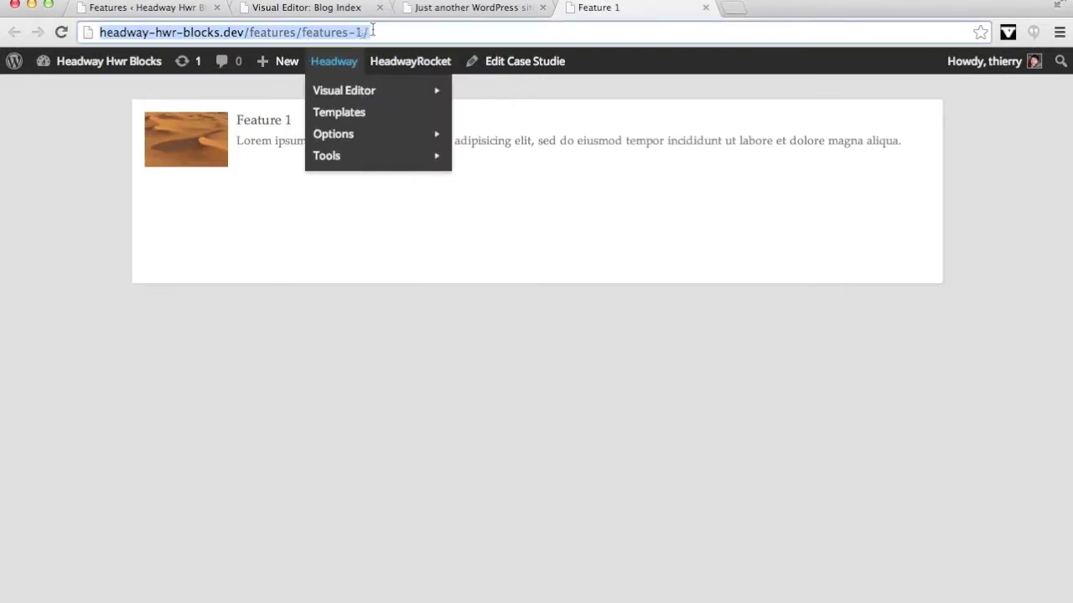
left_click(107, 7)
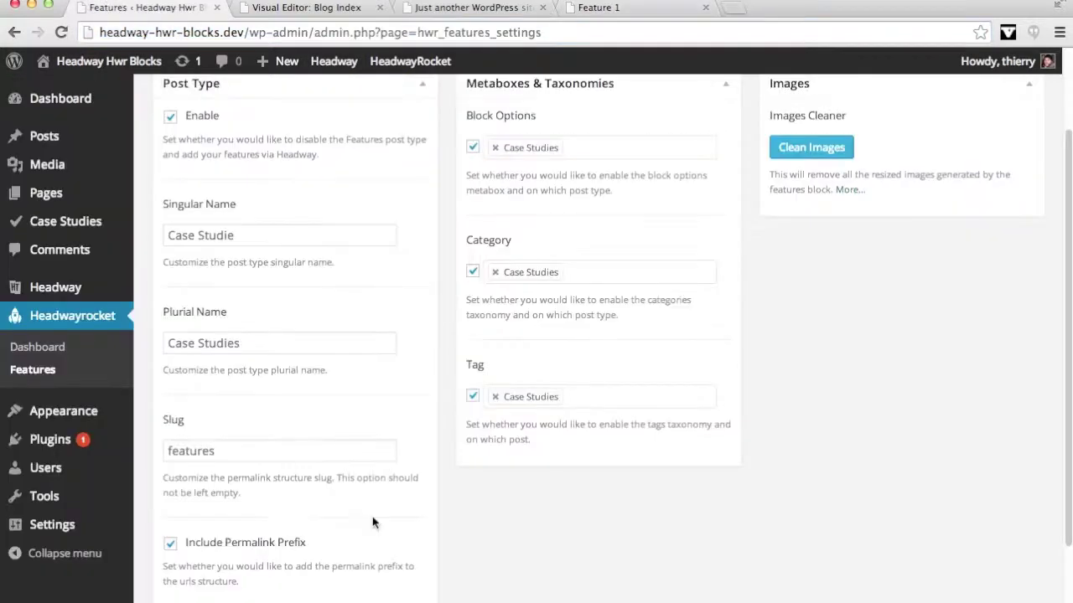
Replace the post type slug 'features' with 'case-studies'
double_click(315, 450)
type("ca")
left_click(290, 469)
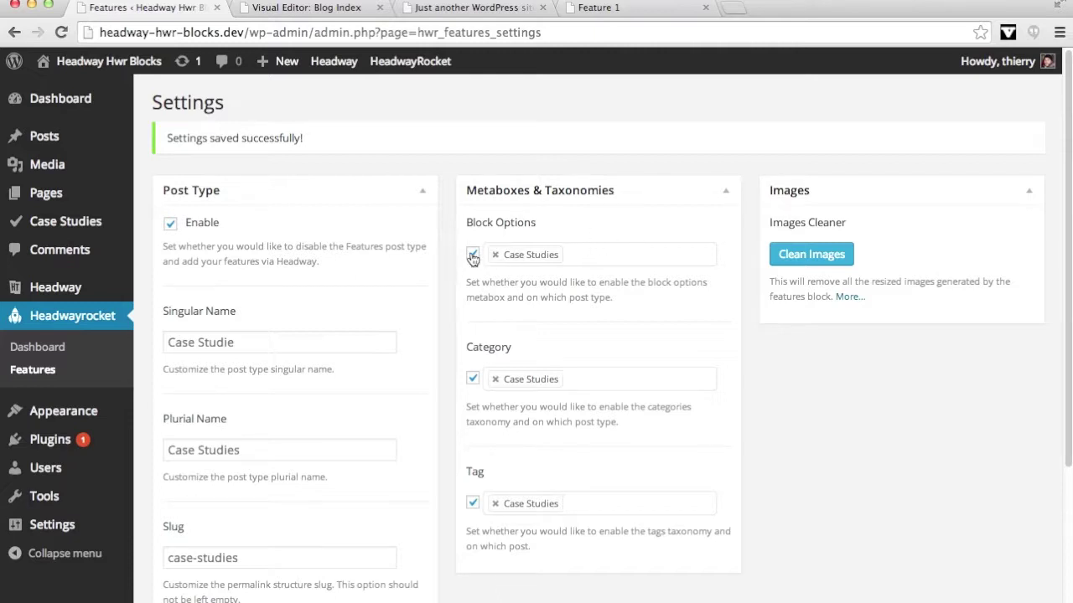
left_click(612, 382)
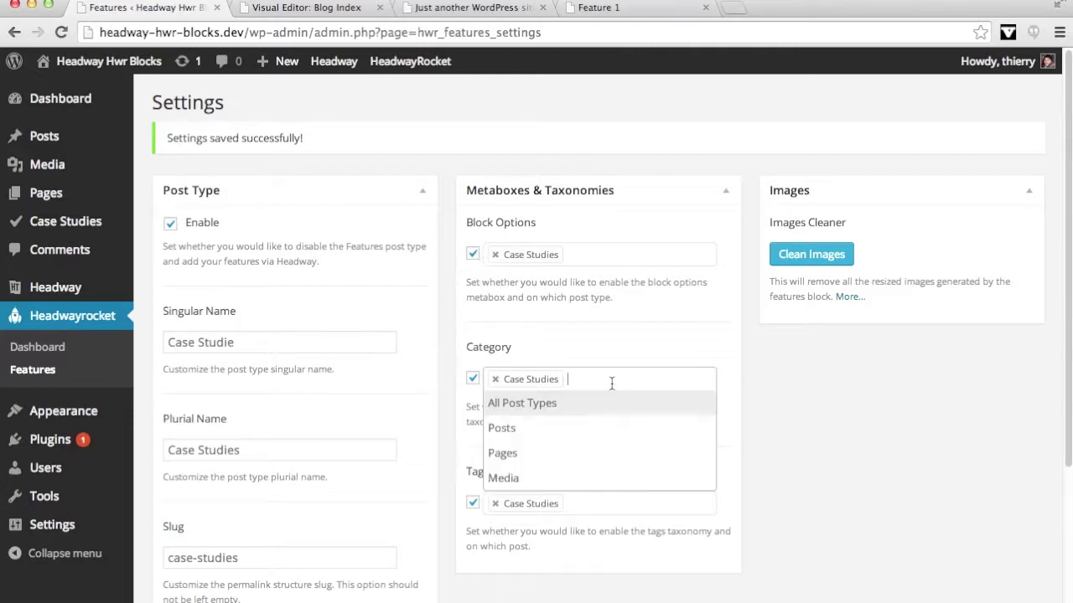
left_click(620, 308)
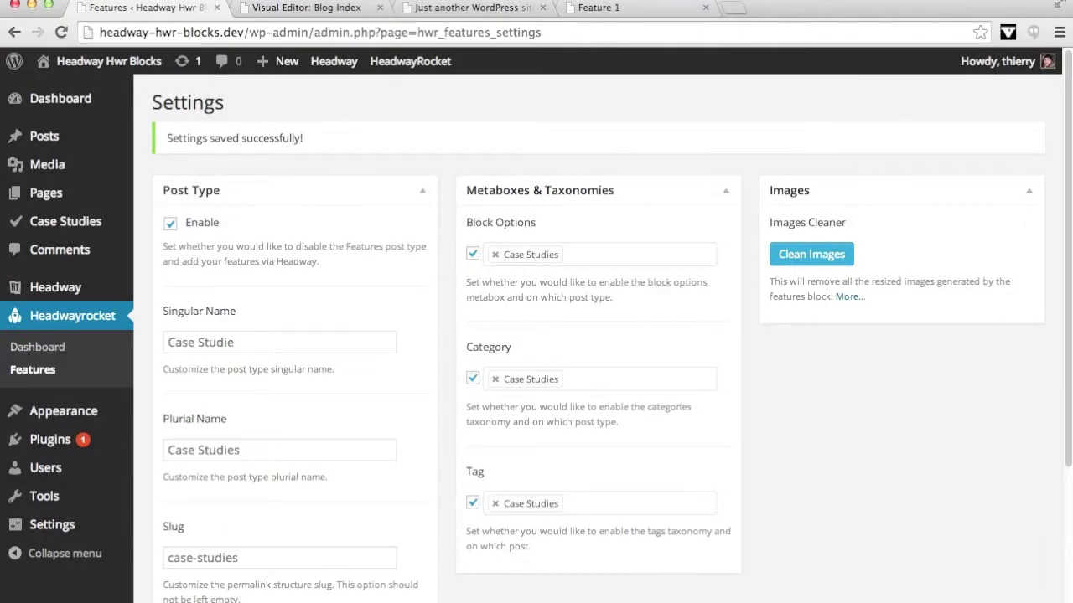
Review the Features block Image settings, then run Clean Images to delete the resized feature images
left_click(310, 6)
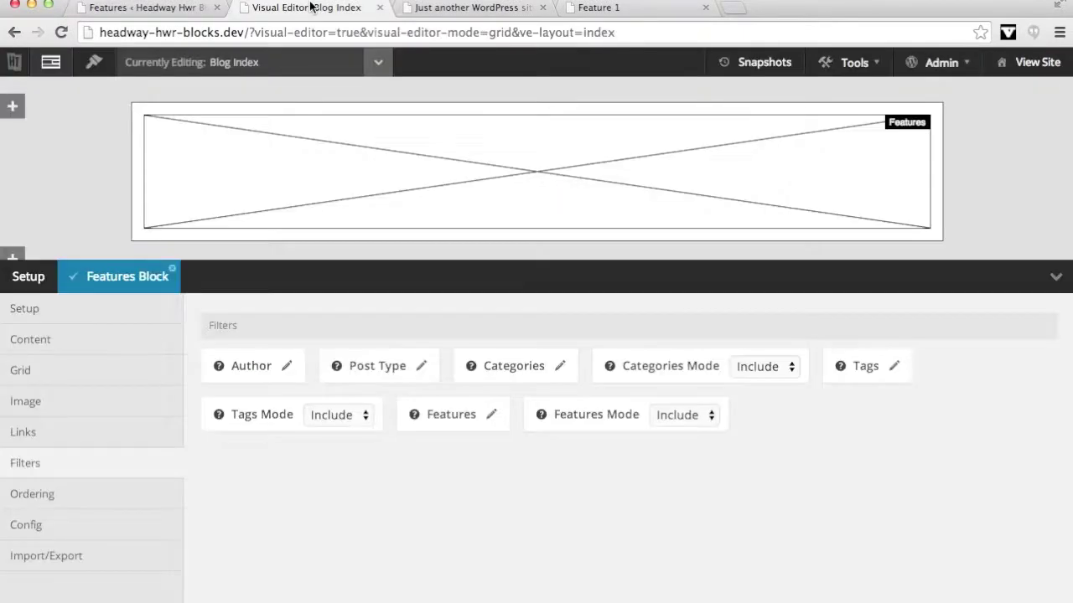
left_click(25, 401)
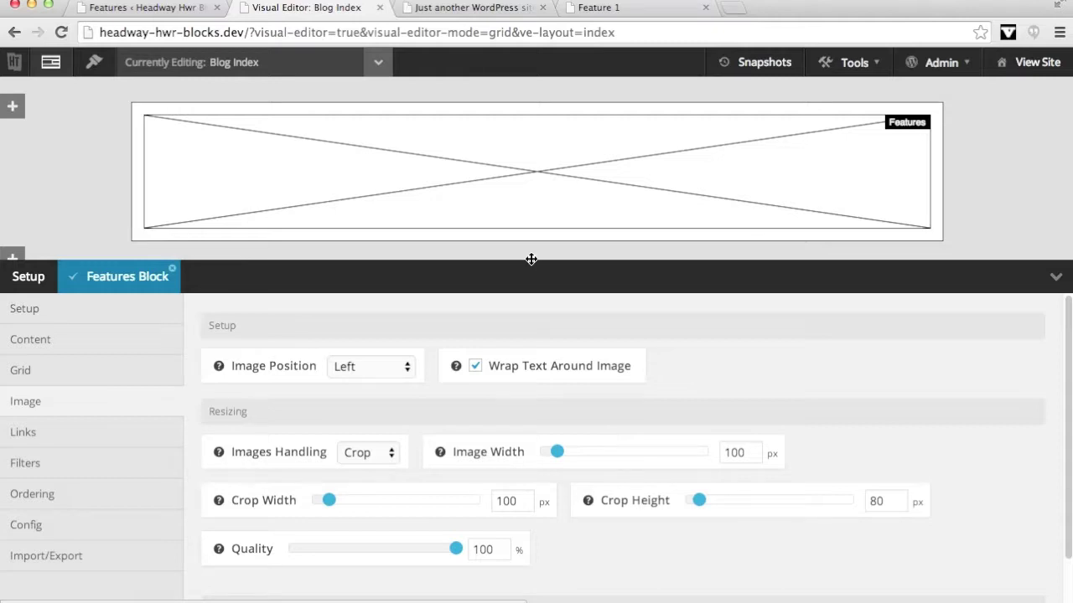
left_click(130, 10)
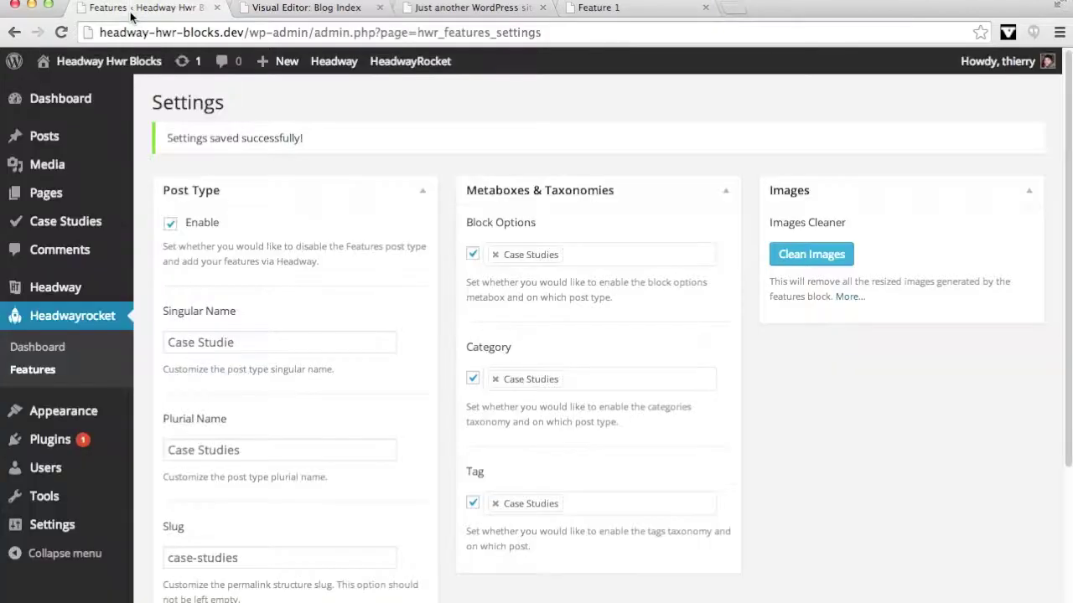
left_click(810, 256)
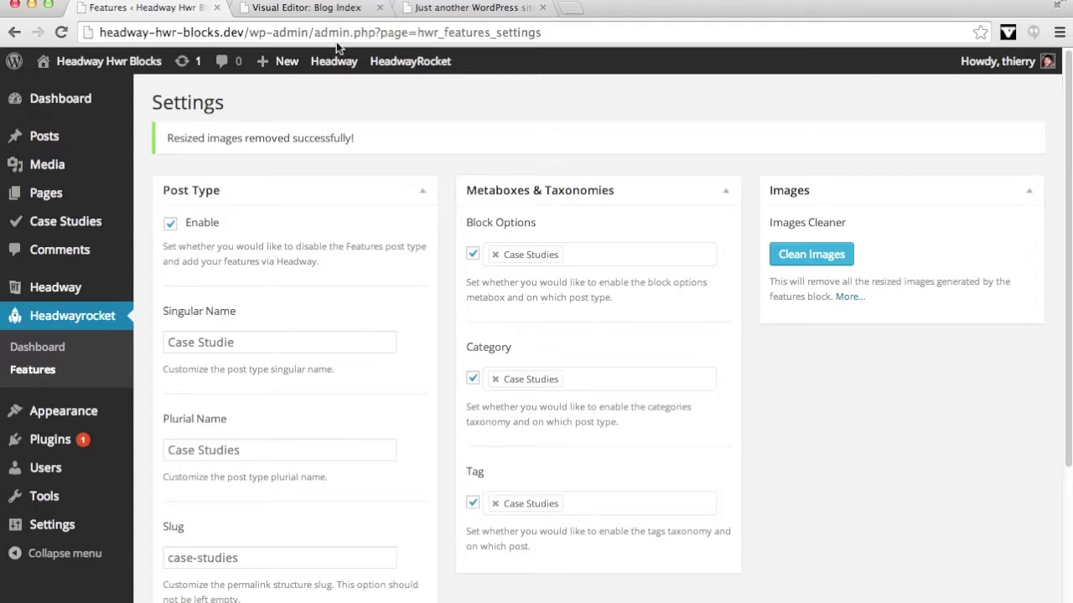
Add Posts alongside Case Studies in the Features block's Post Type filter, save, and view the site
left_click(284, 7)
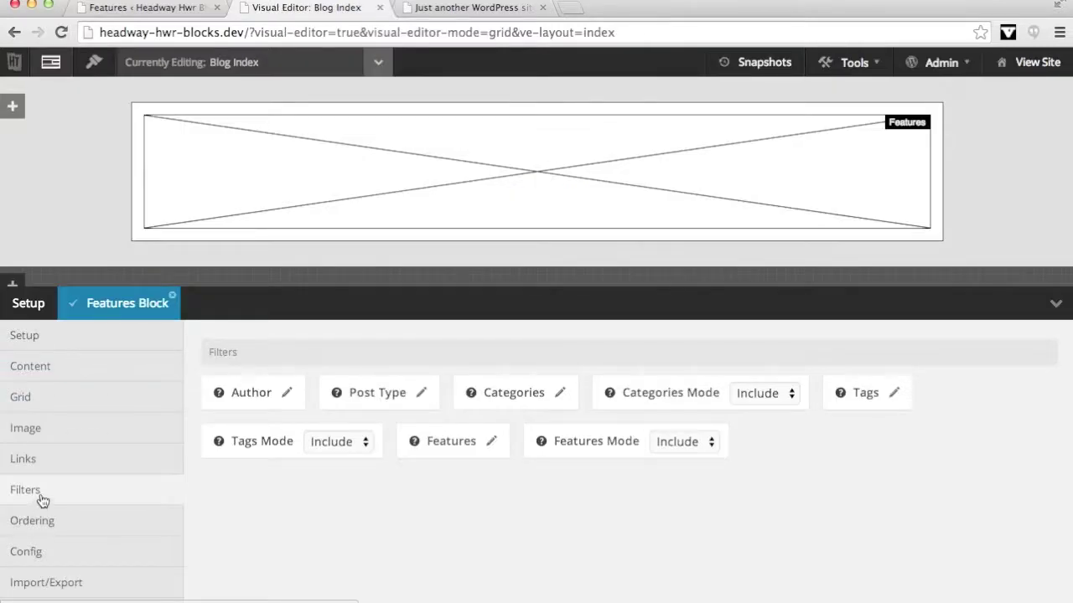
left_click(421, 394)
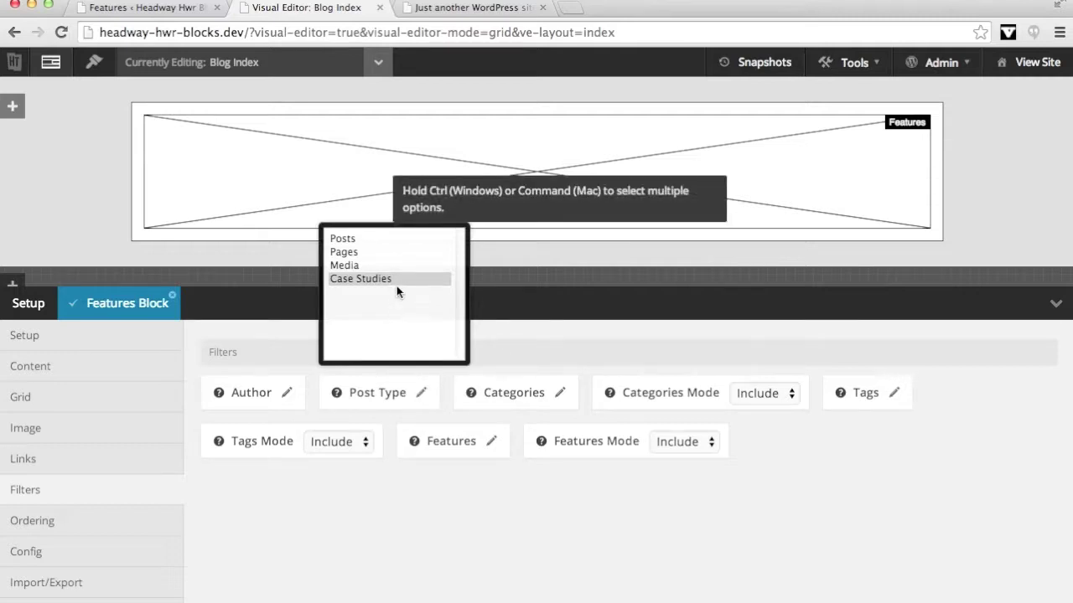
left_click(378, 240, "super")
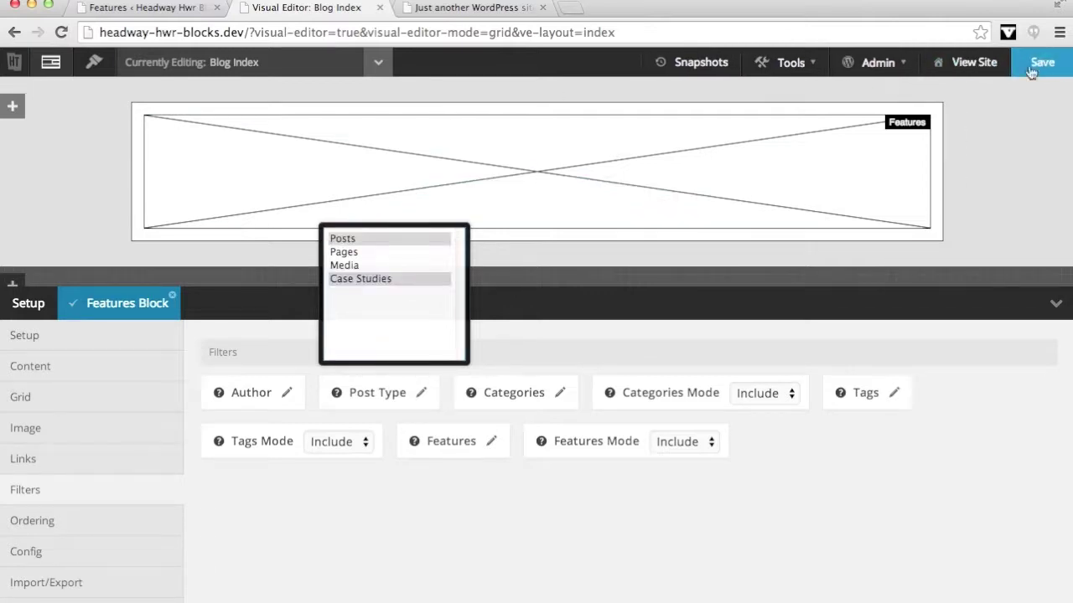
left_click(1042, 62)
key("ctrl+Tab")
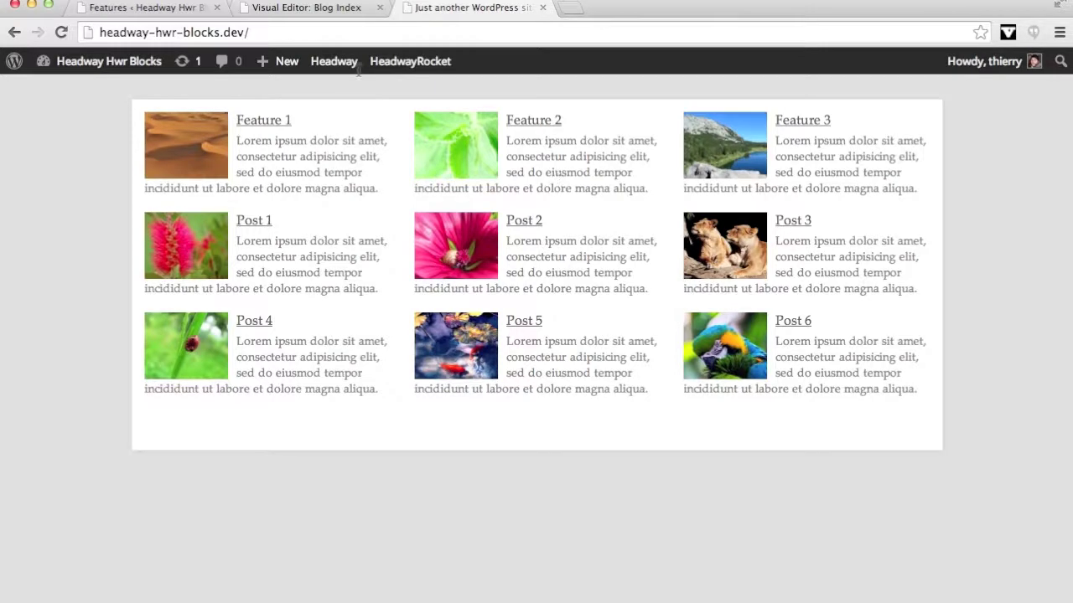
Enable Load More on the Features block with 3 features per load and save
key("ctrl+shift+Tab")
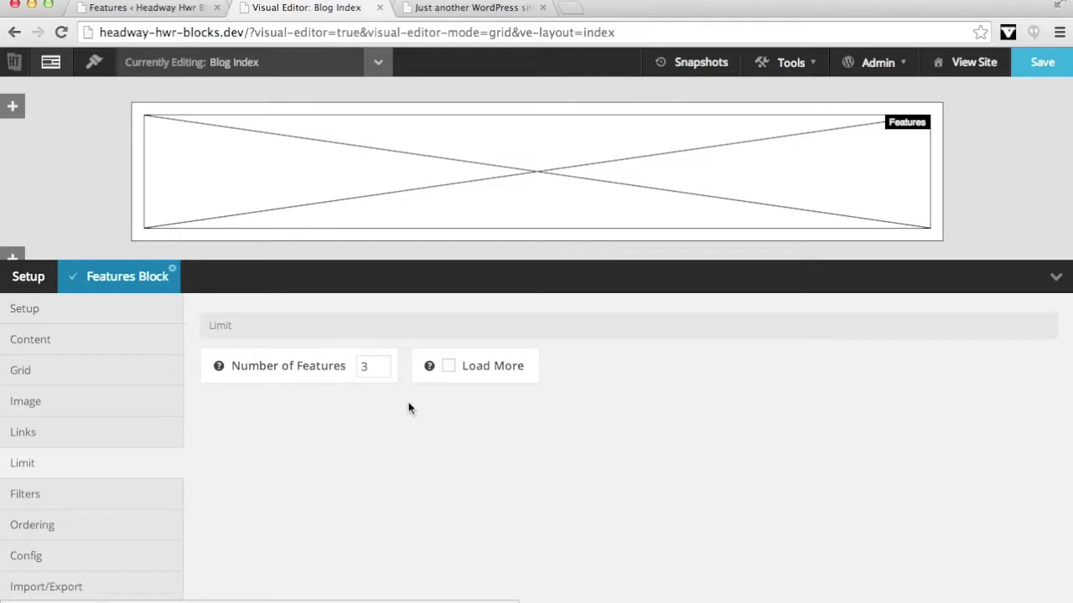
left_click(478, 369)
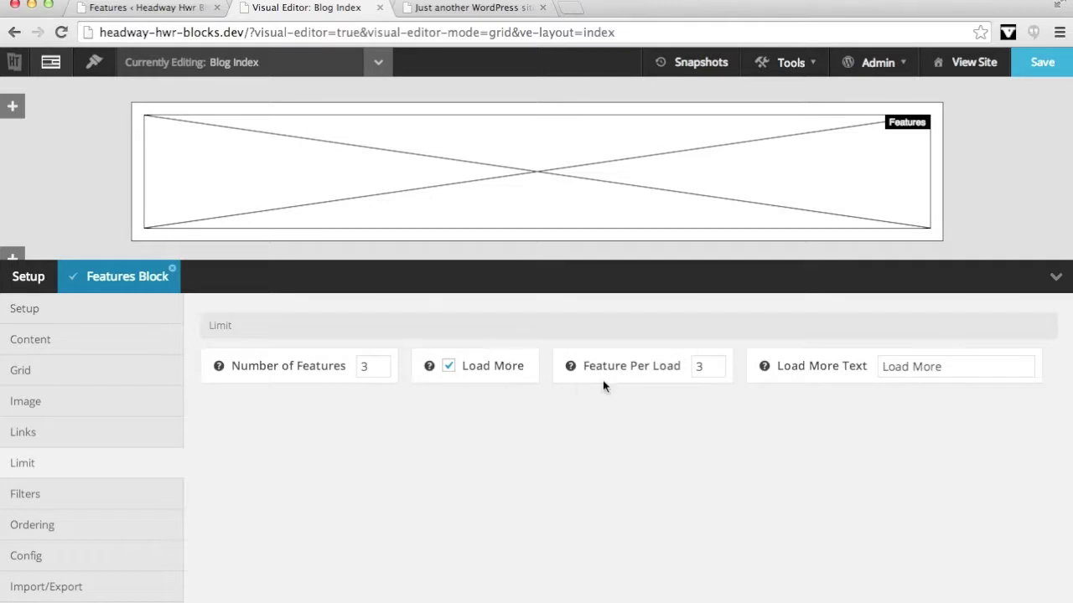
left_click(711, 366)
key("super+s")
Reload the live site and use Load More twice to show Posts 1–6 below the features
left_click(473, 8)
key("super+r")
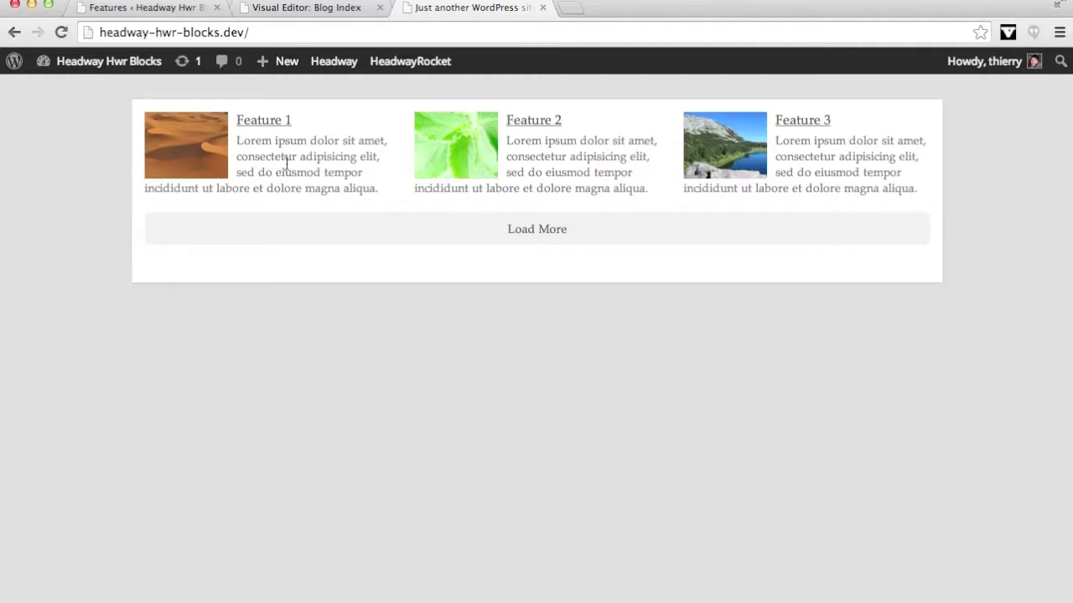
left_click(551, 232)
left_click(588, 342)
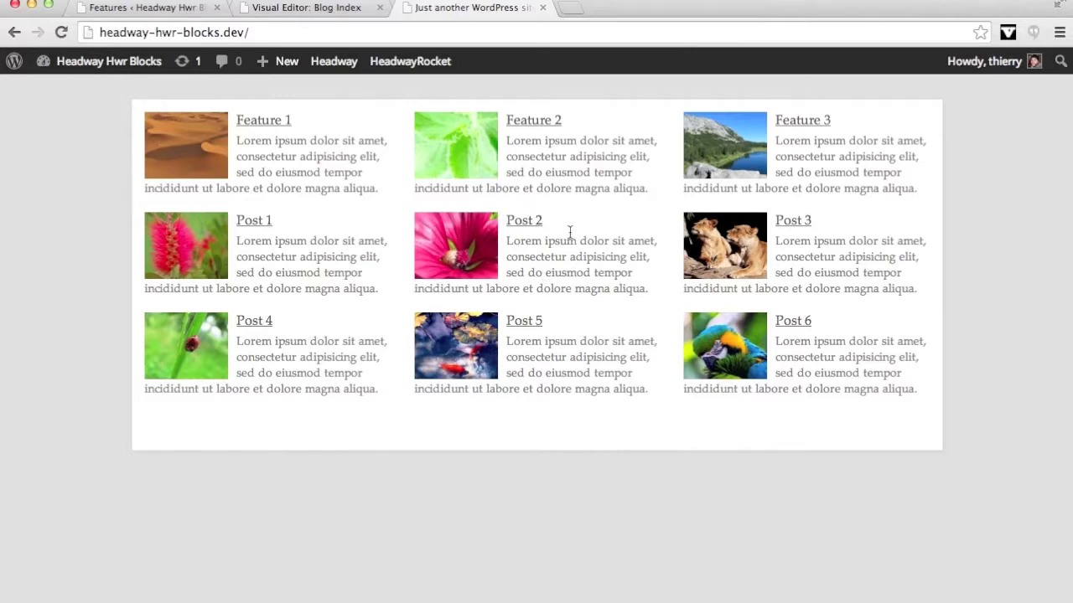
Go to Case Studies in the admin menu to reach the desert-image case study's edit page
left_click(168, 9)
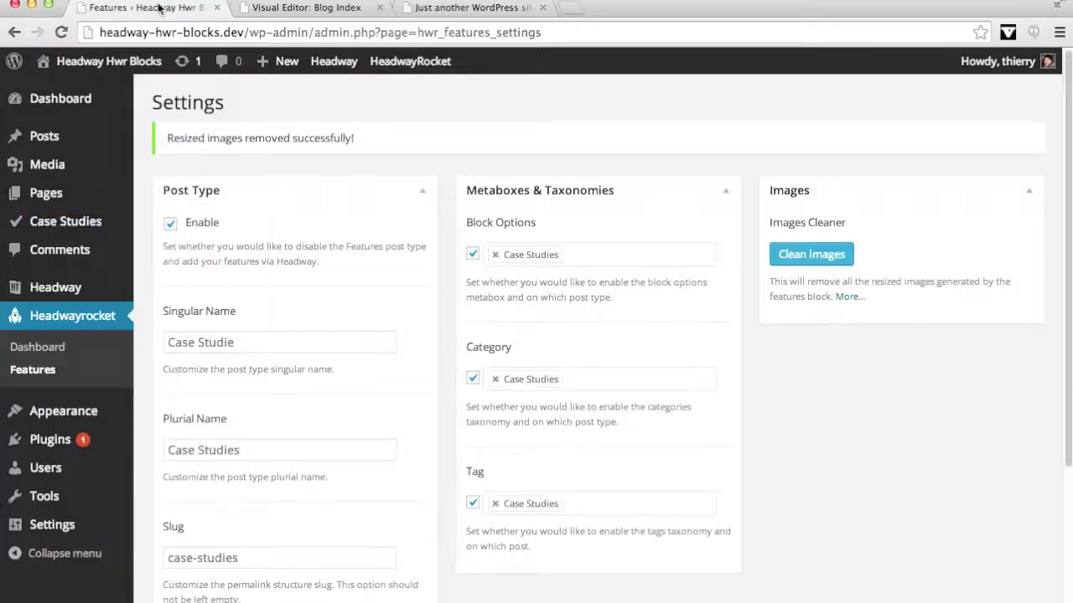
mouse_move(117, 223)
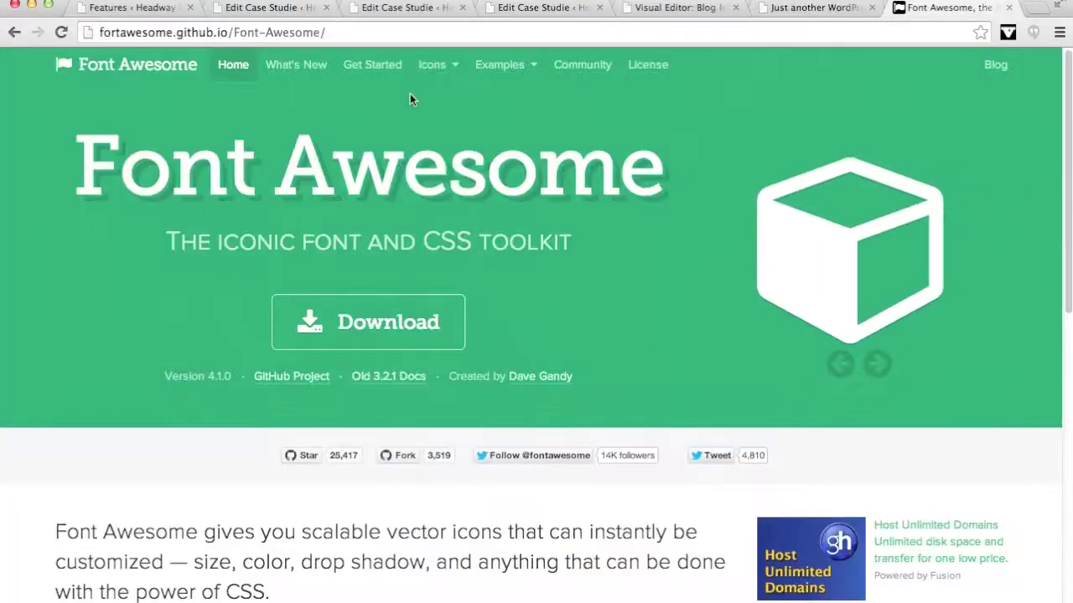
Find the anchor icon among Font Awesome's Web Application Icons and select its class 'fa fa-anchor'
left_click(454, 67)
scroll(528, 205, "down", 15)
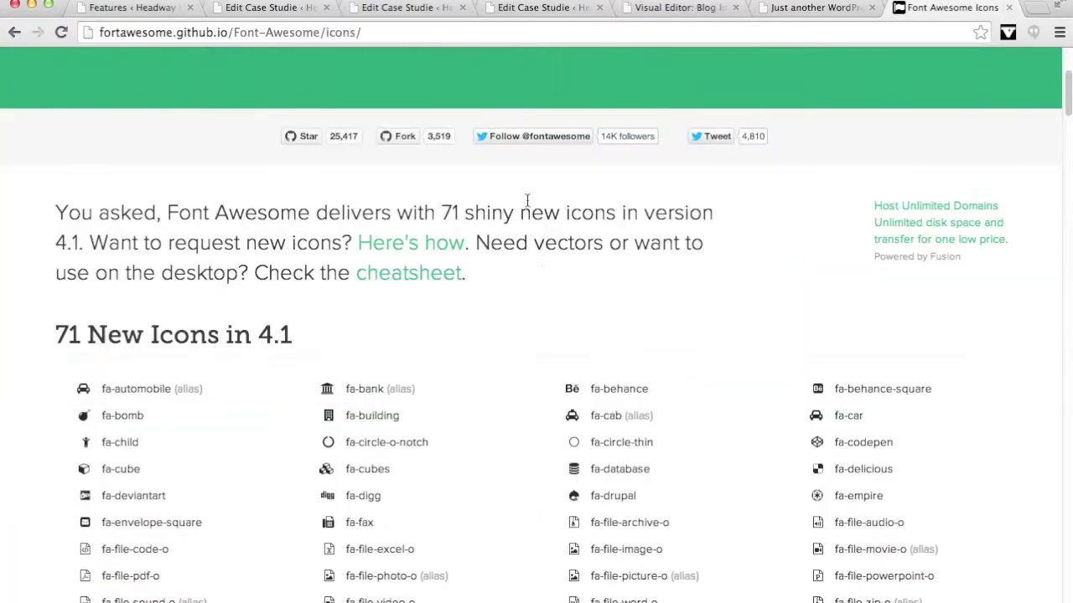
scroll(527, 206, "down", 5)
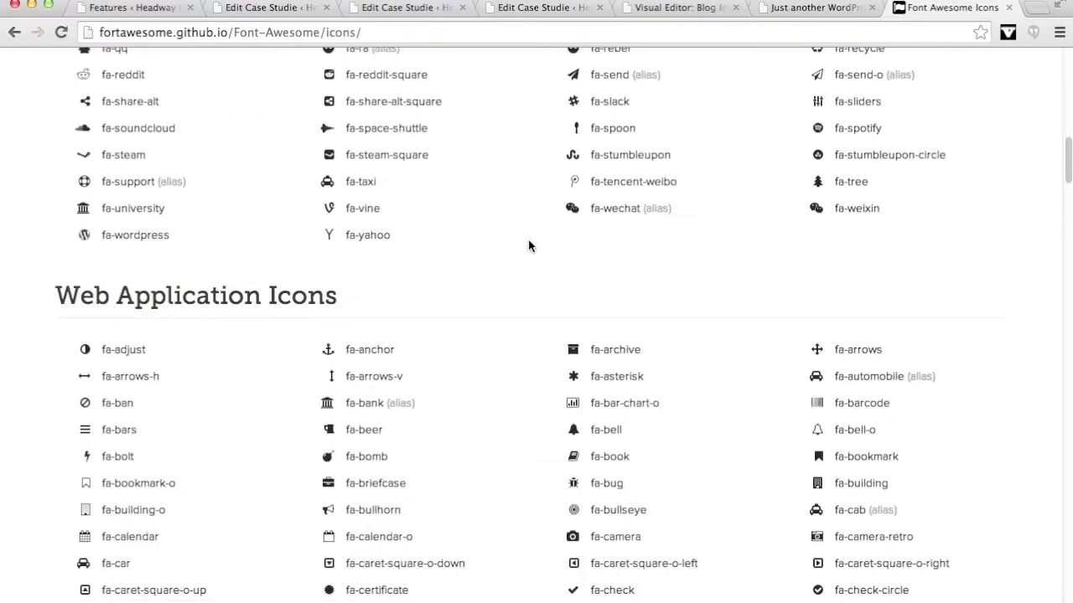
left_click(381, 352)
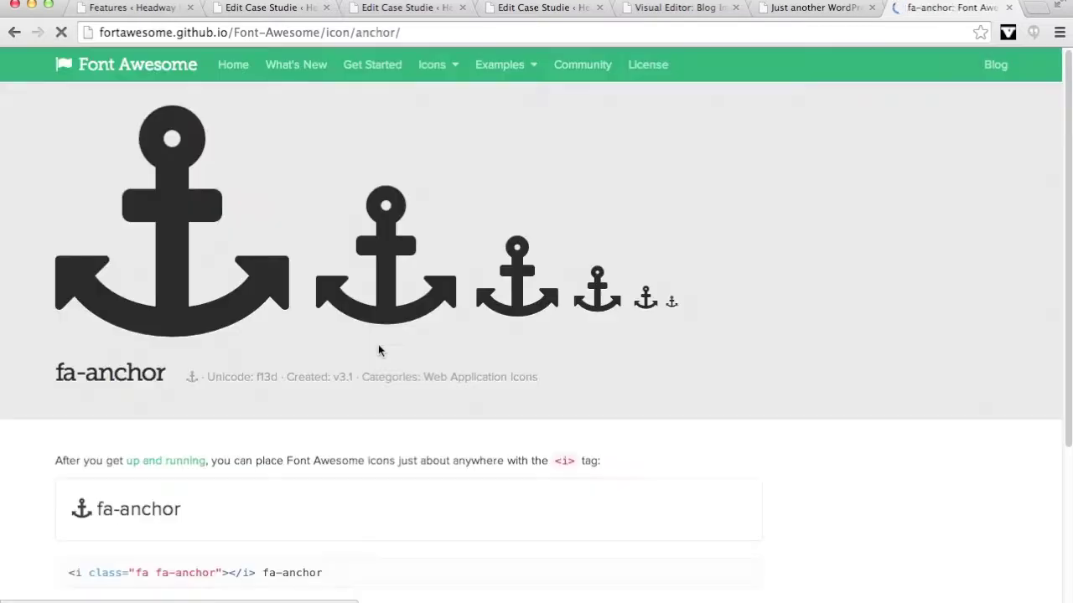
left_click_drag(138, 572, 214, 575)
key("super+c")
Paste 'fa fa-anchor' into the case study's Icon Class field
key("super+2")
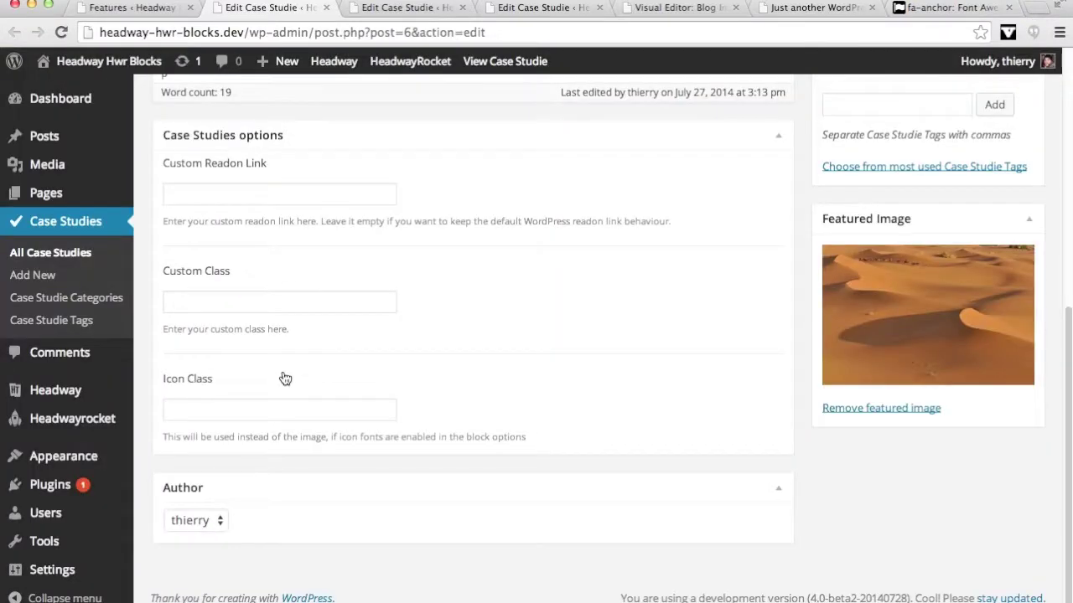
left_click(289, 409)
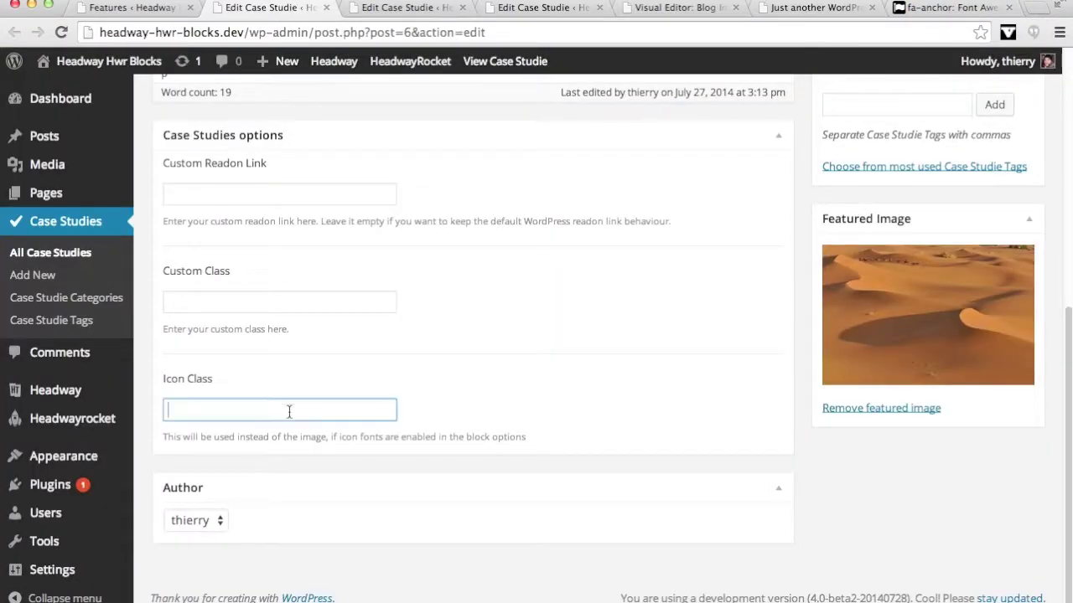
key("super+v")
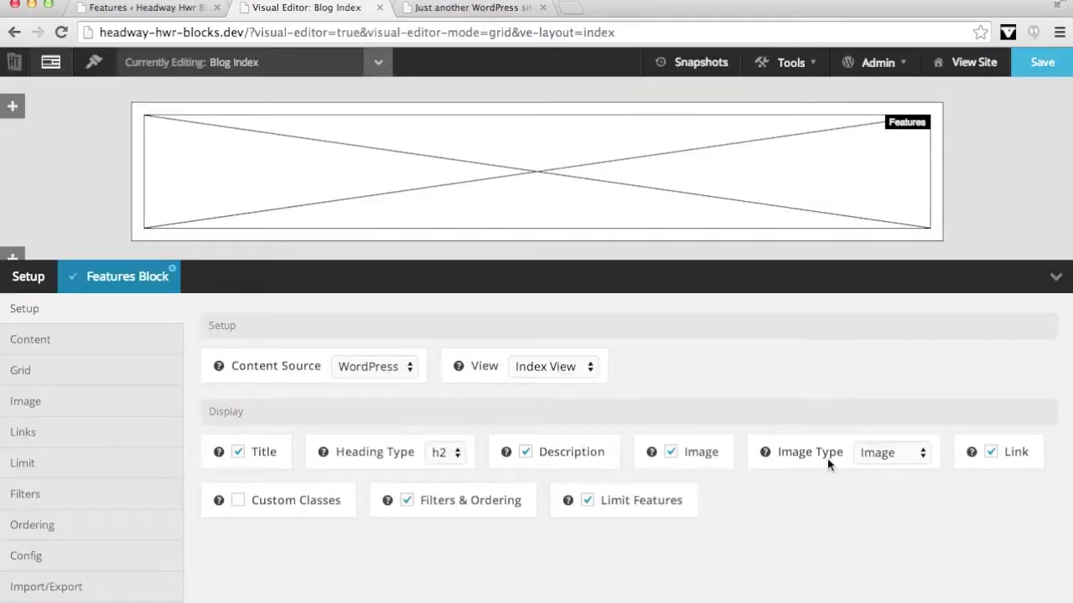
Set the Features block Image Type to Icon Font and reload the front page to see icons
left_click(858, 458)
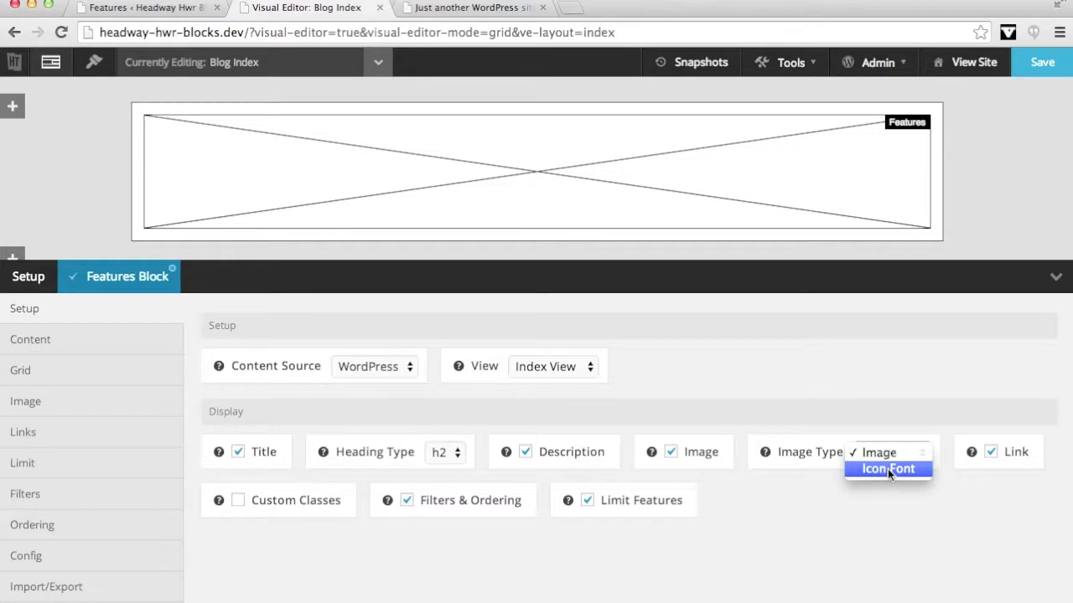
left_click(888, 468)
left_click(886, 456)
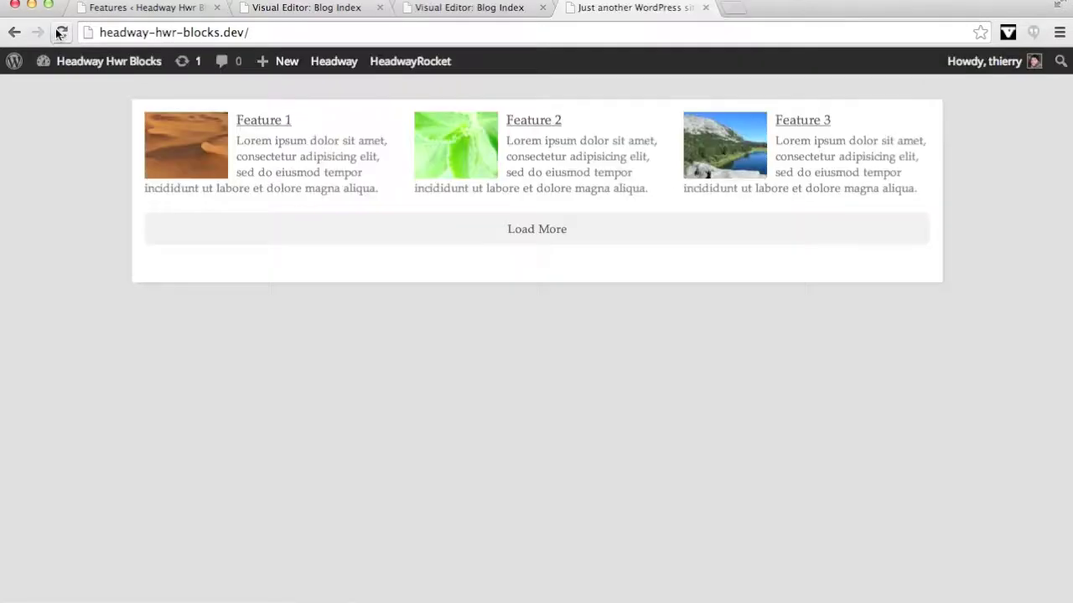
left_click(57, 33)
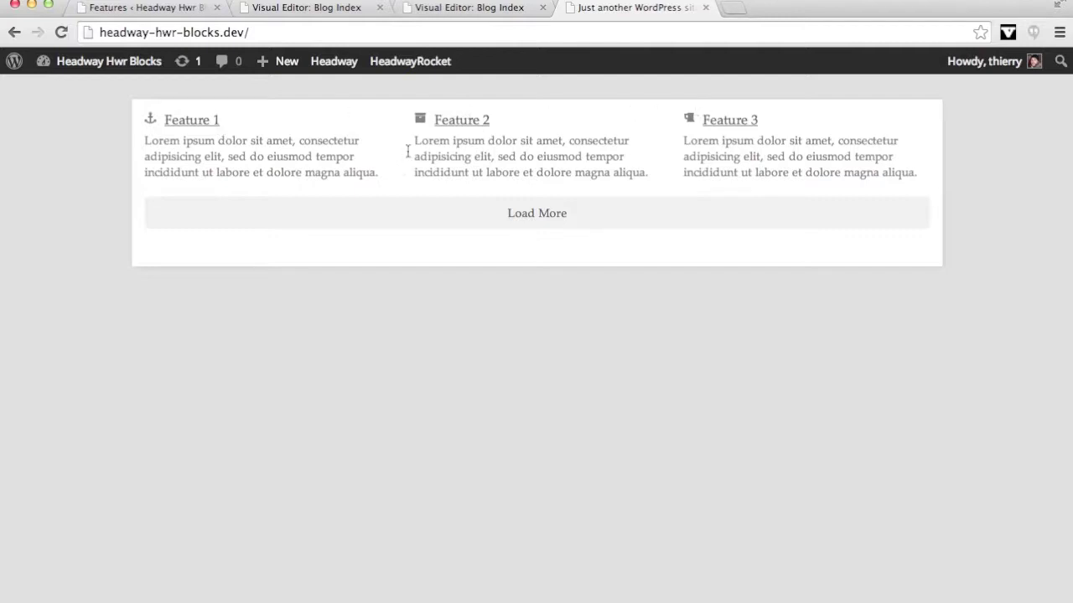
key("ctrl+shift+Tab")
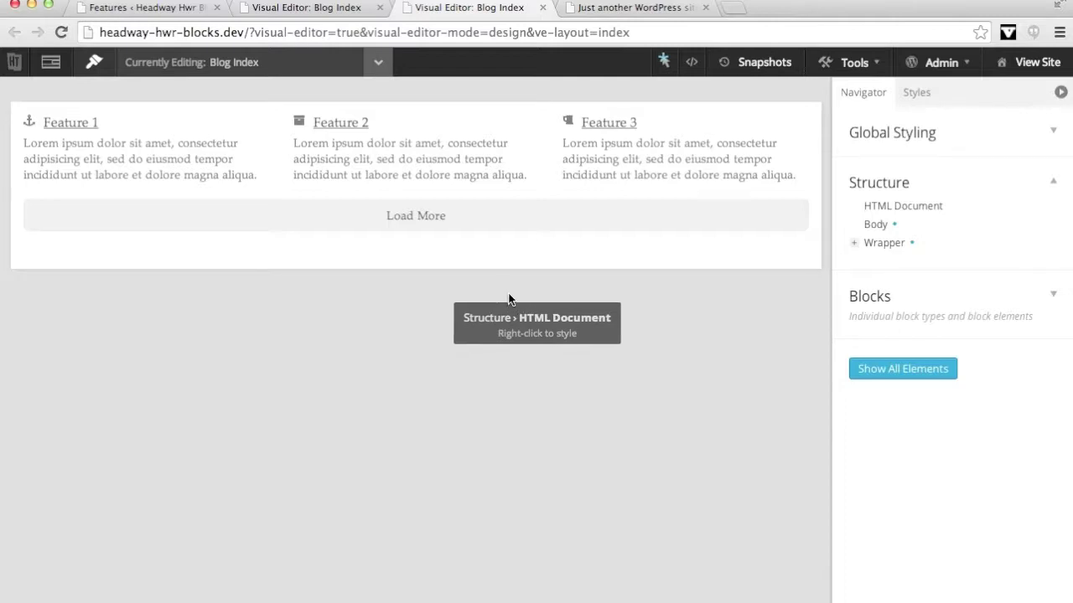
Select the Features block's Image element in the Design Navigator and show its font properties
left_click(871, 296)
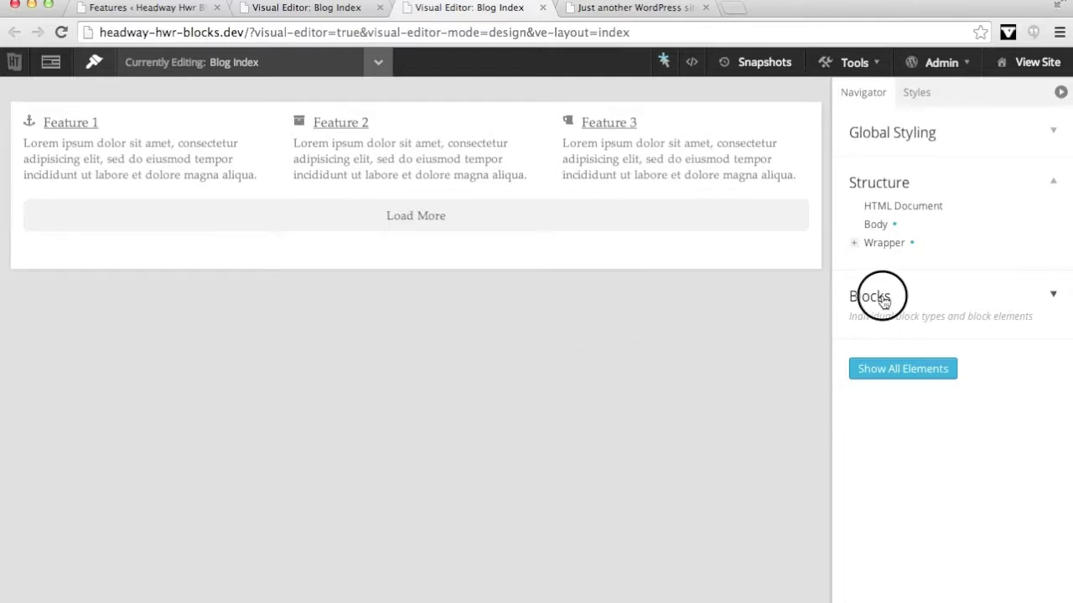
left_click(926, 486)
scroll(912, 444, "down", 10)
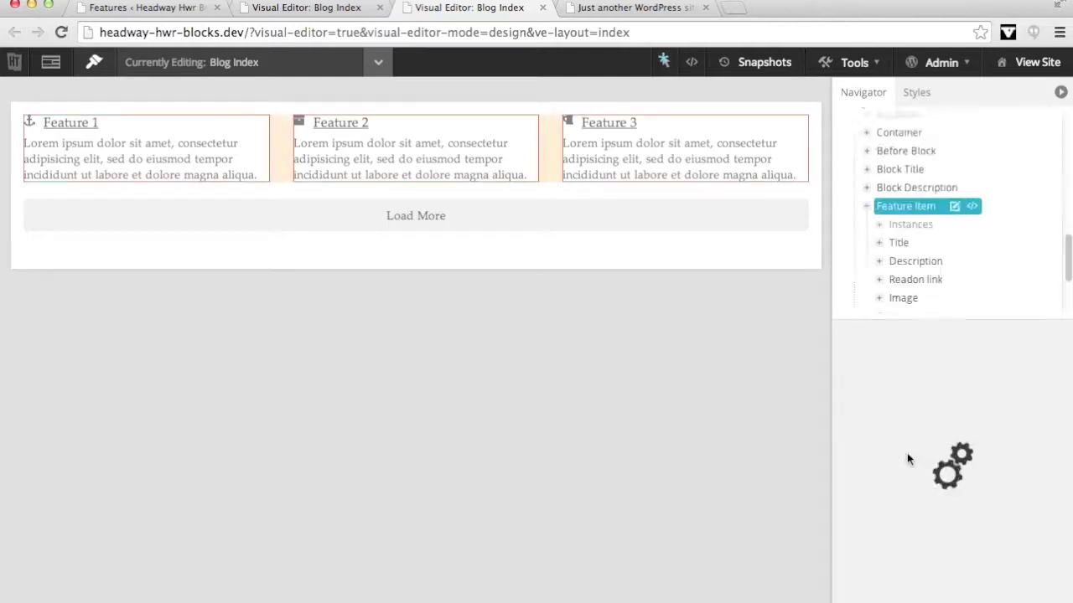
left_click(922, 280)
scroll(918, 293, "down", 3)
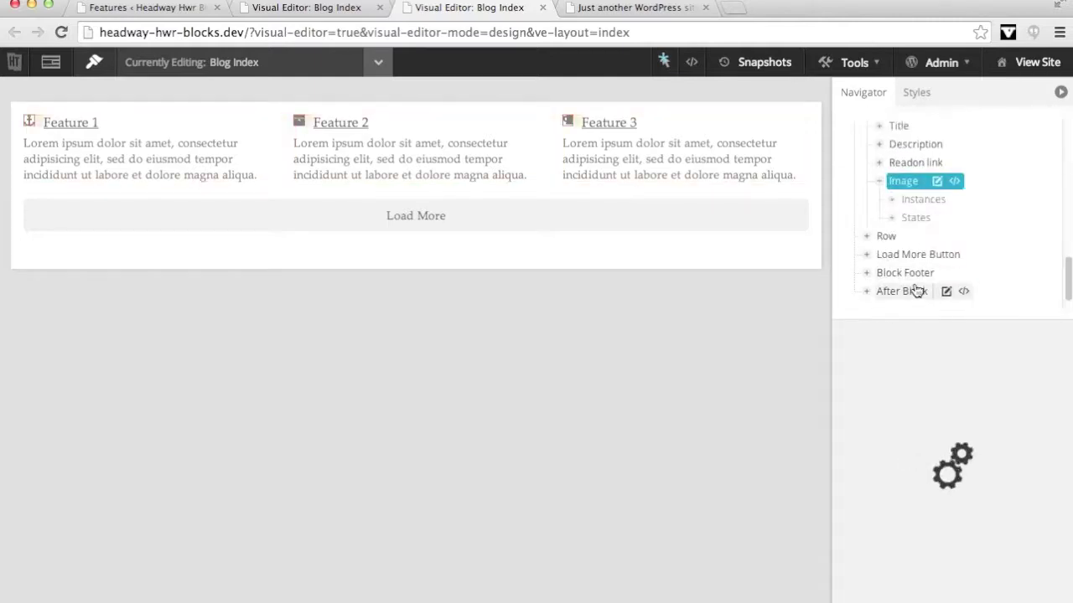
left_click(944, 507)
Customize the icon font size and raise it to 34 px
left_click(1016, 545)
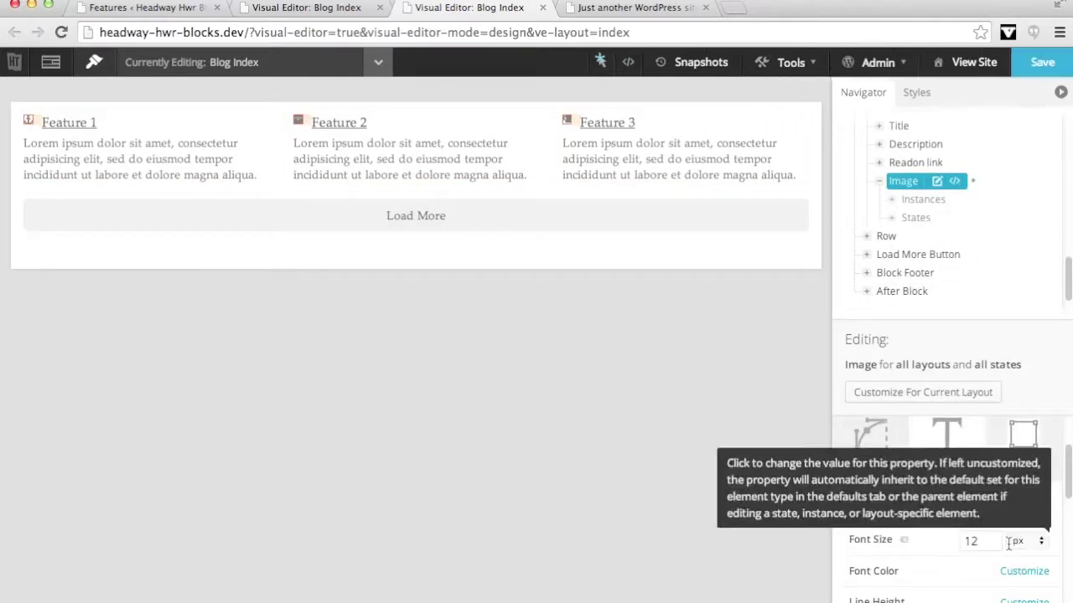
left_click(995, 538)
left_click(996, 539)
left_click(996, 539)
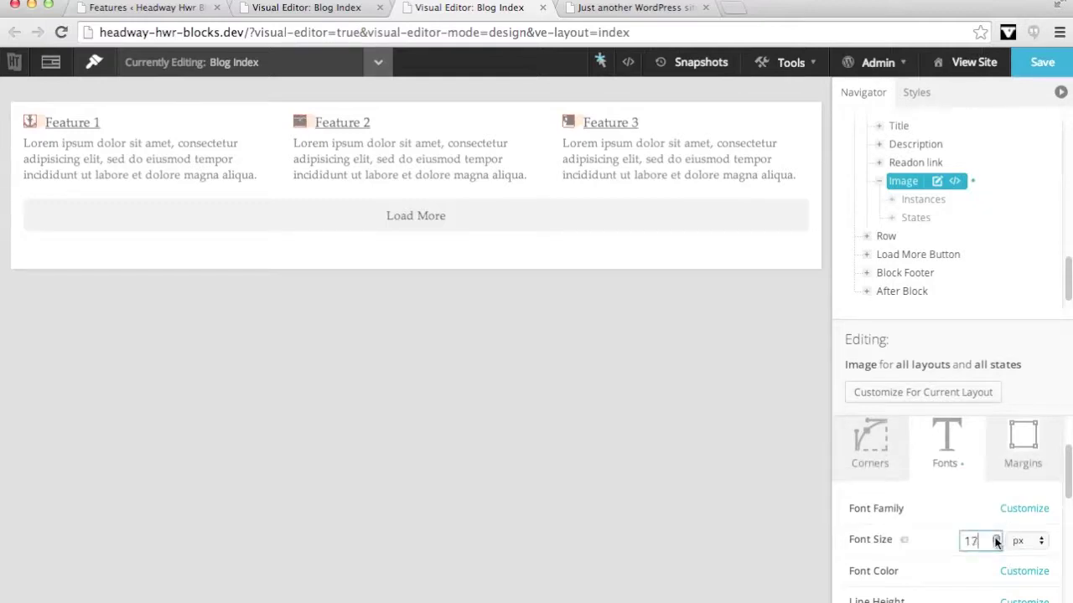
left_click(995, 539)
left_click(996, 539)
left_click(995, 538)
left_click(995, 538)
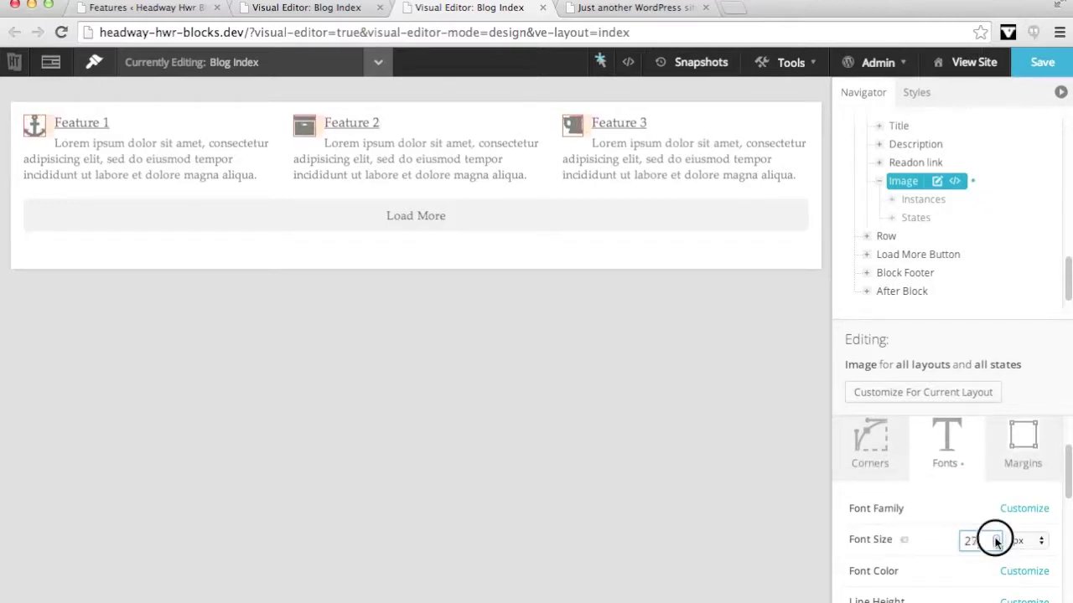
left_click(996, 538)
left_click(995, 539)
left_click(996, 539)
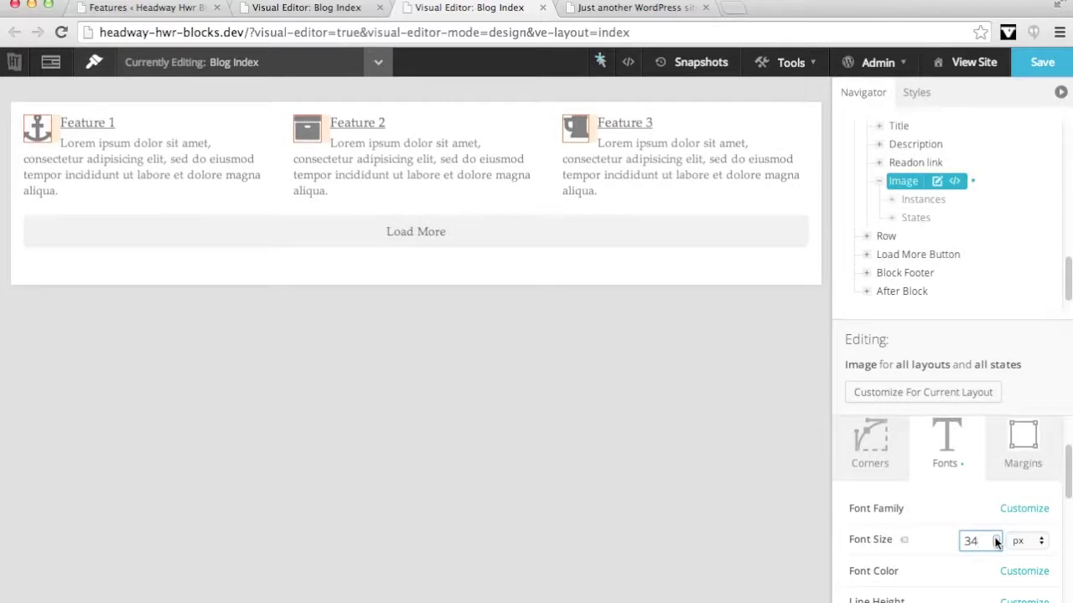
Make the icon font colour blue (#1989D2), save, and reload the live site
left_click(1039, 571)
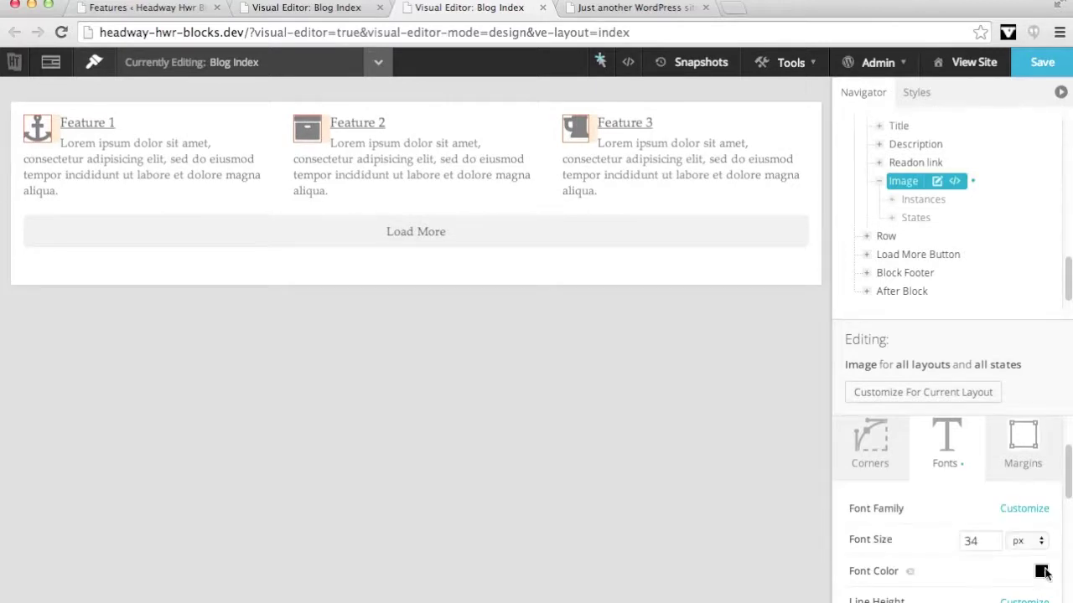
left_click(1042, 572)
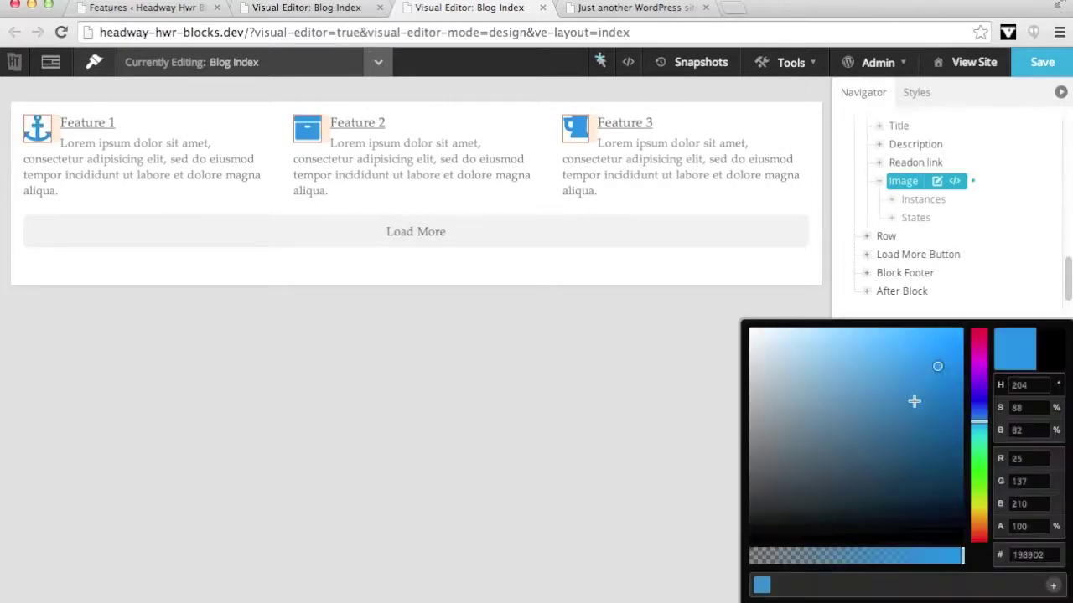
left_click(1032, 67)
left_click(628, 9)
key("super+r")
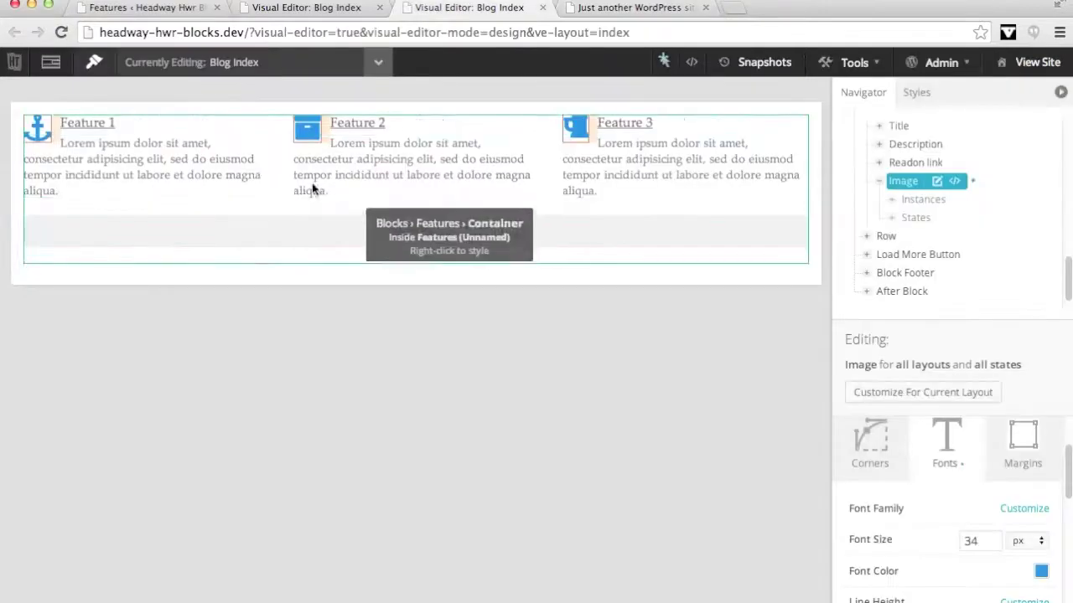
Uncheck Wrap Text Around Image in the Features block options, keeping the image on the left
key("ctrl+shift+Tab")
right_click(222, 151)
left_click(355, 287)
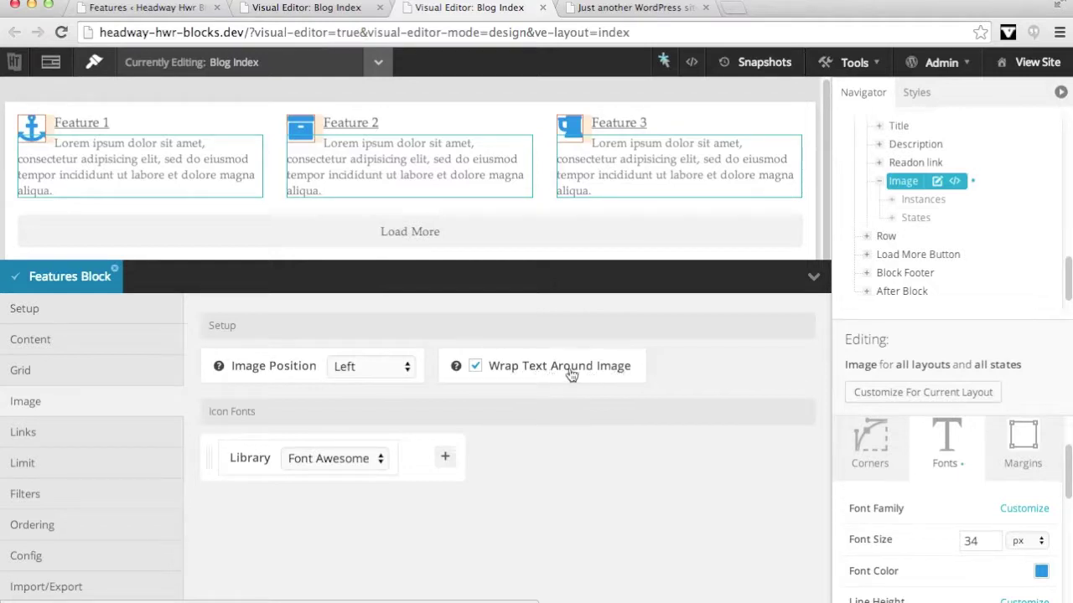
left_click(517, 371)
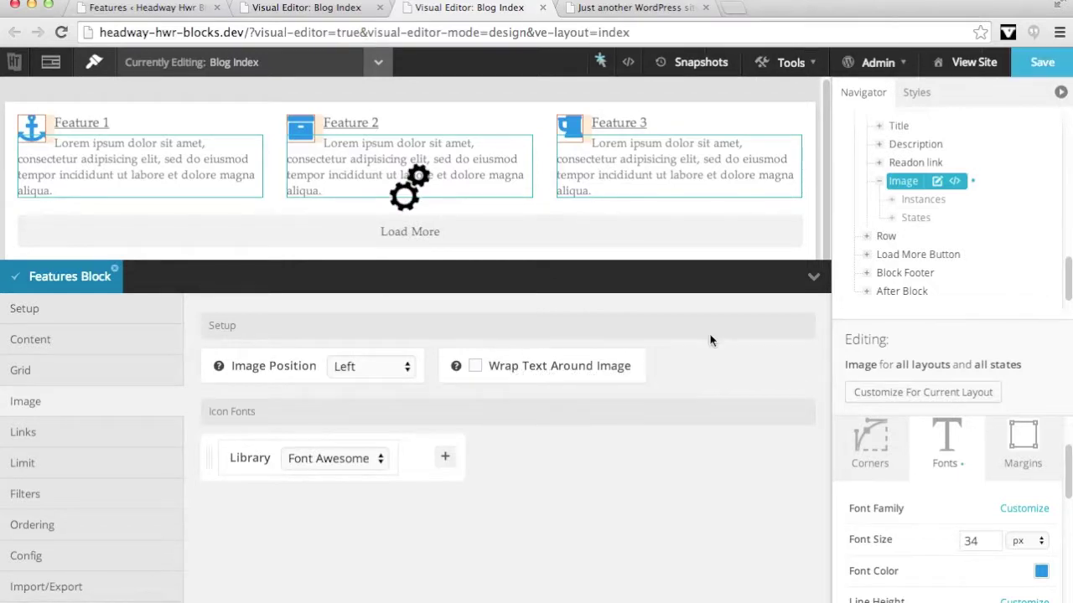